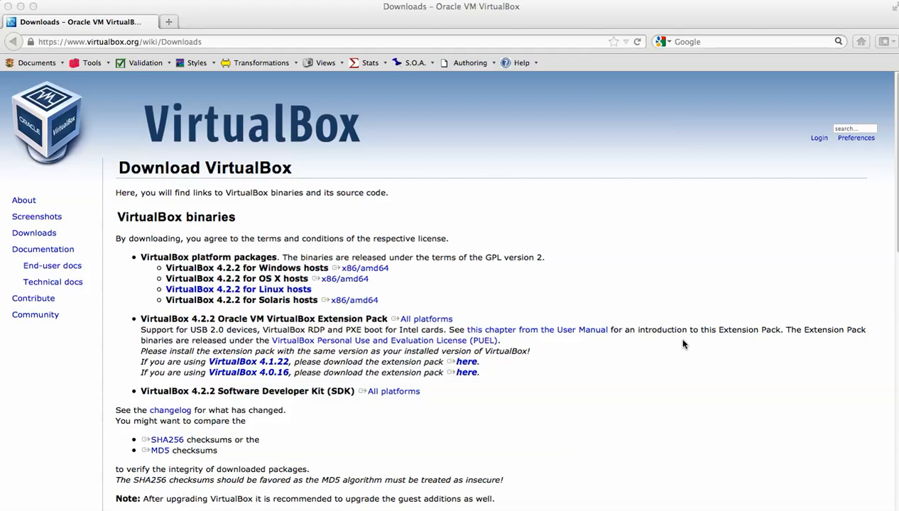
# Switch from the browser to Oracle VM VirtualBox Manager and view the details of the WAF, Windows 7 and DigitalH machines.
pyautogui.click(314, 42)
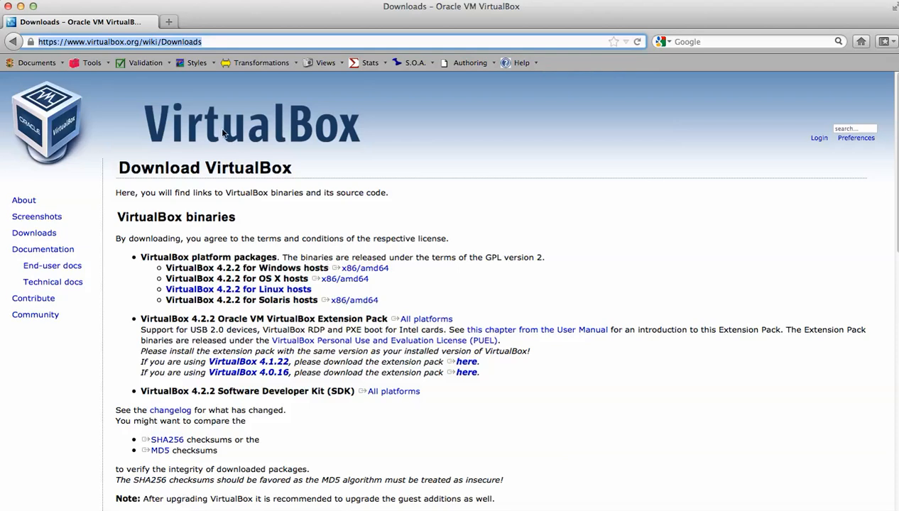
pyautogui.click(22, 7)
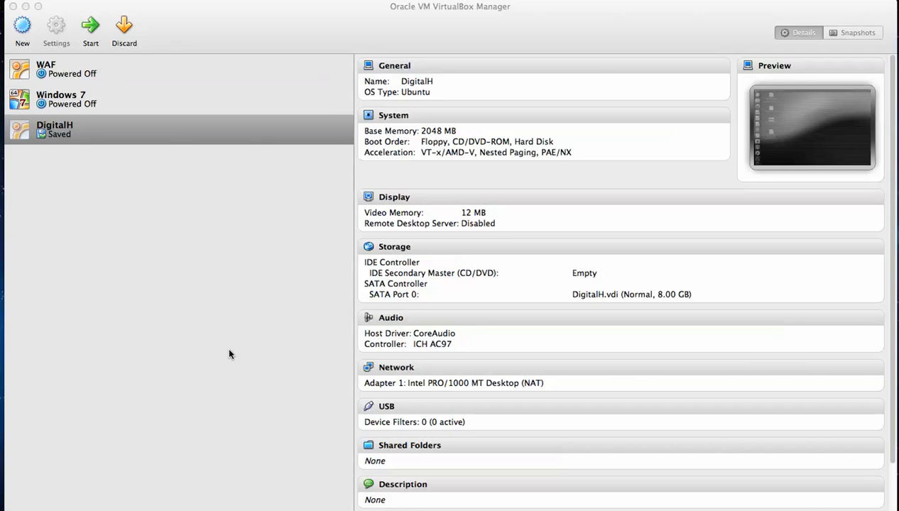
pyautogui.click(74, 77)
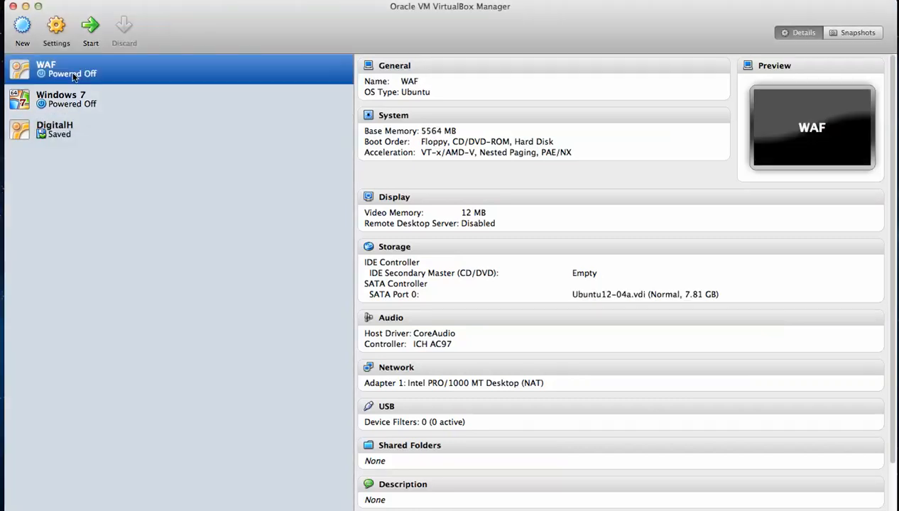
pyautogui.click(70, 104)
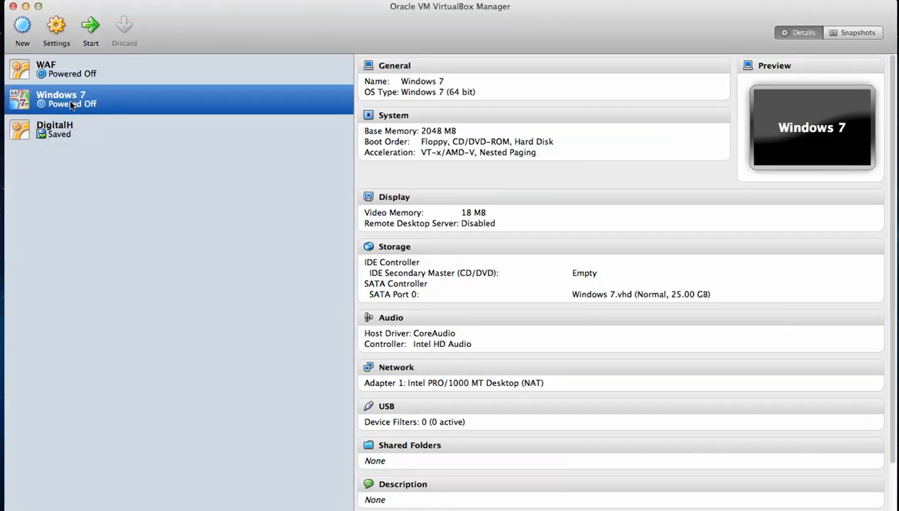
pyautogui.click(61, 138)
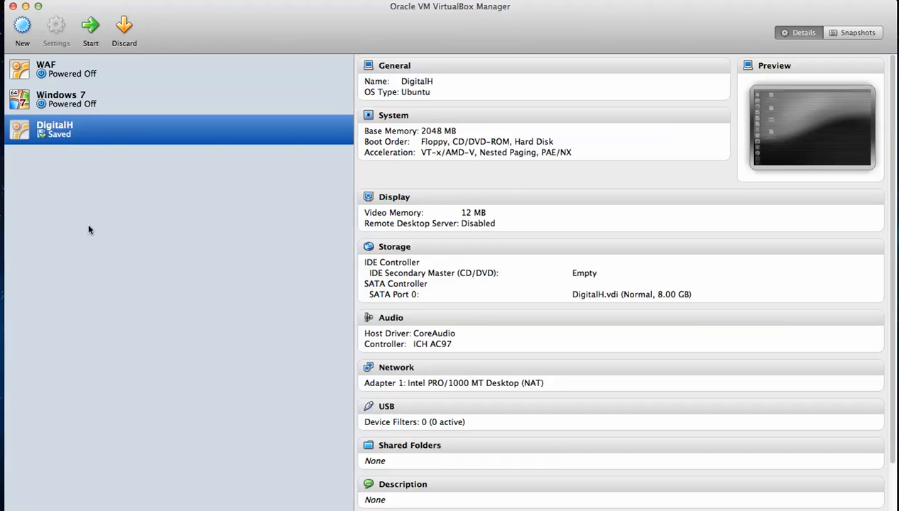
# Start creating a new virtual machine named FunMachine with the operating system Linux and the version Ubuntu.
pyautogui.click(23, 26)
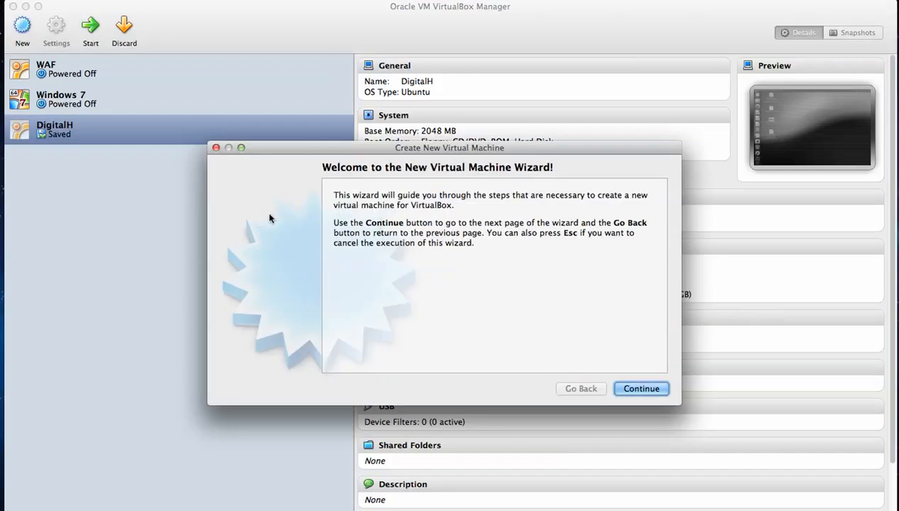
pyautogui.moveTo(351, 153); pyautogui.dragTo(333, 61)
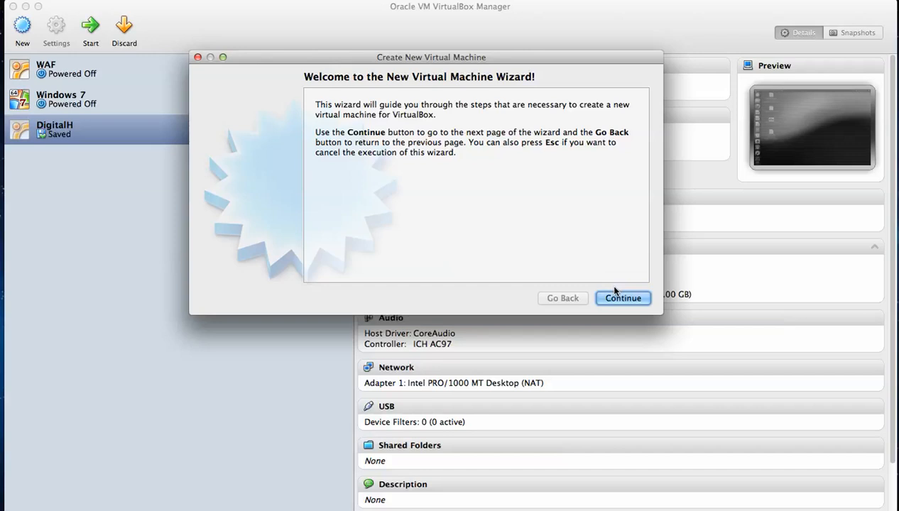
pyautogui.click(624, 299)
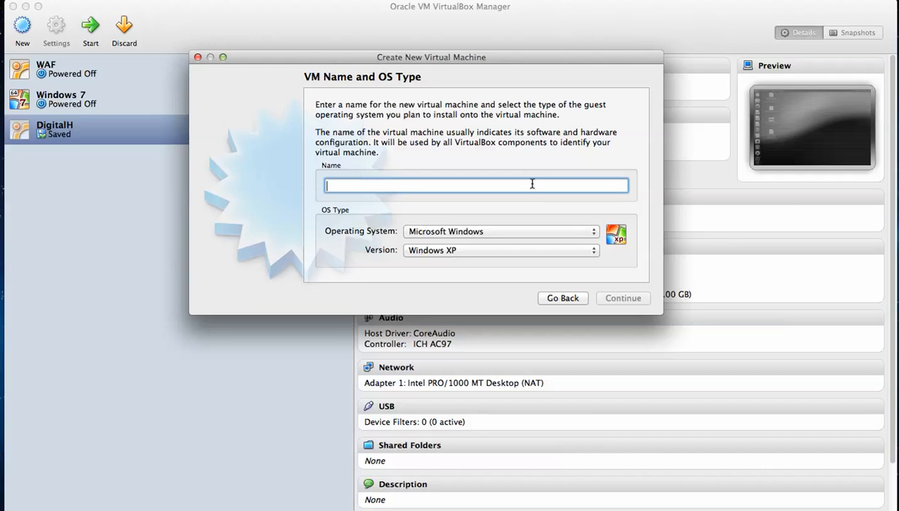
pyautogui.write('FunMachine')
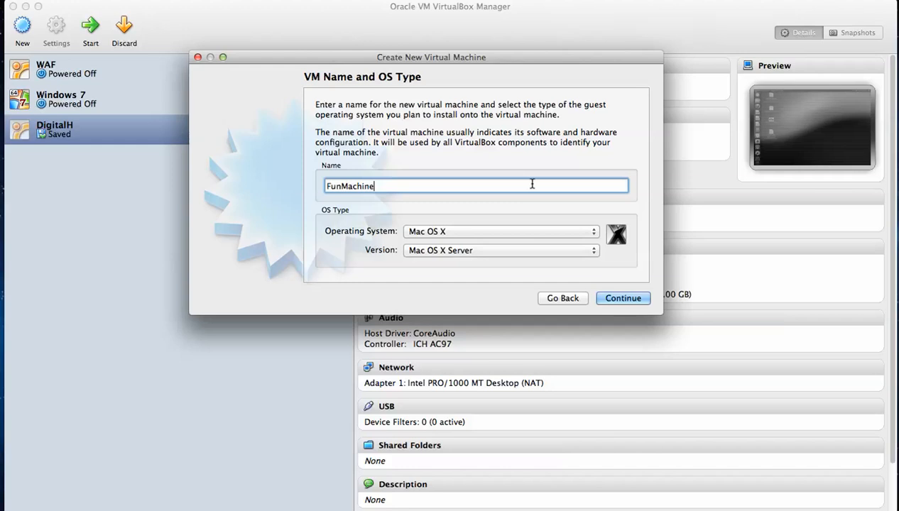
pyautogui.click(595, 234)
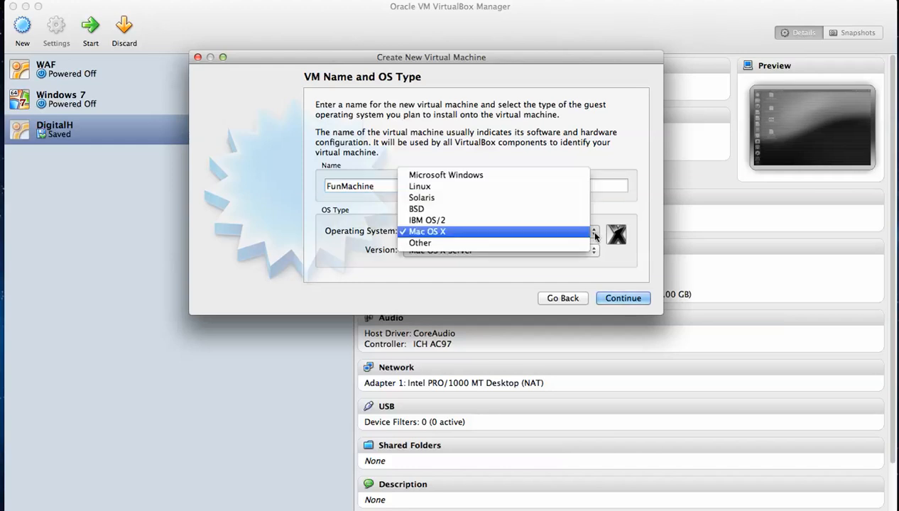
pyautogui.click(570, 188)
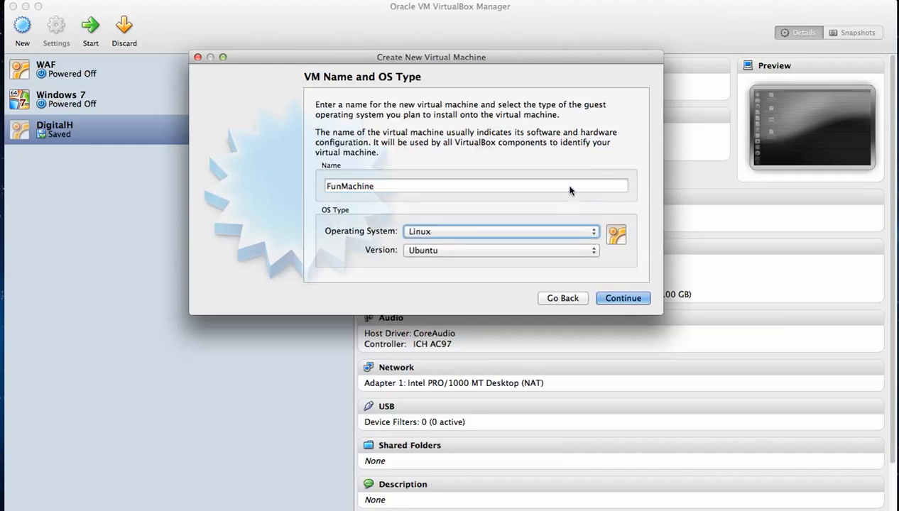
pyautogui.click(596, 252)
pyautogui.click(595, 252)
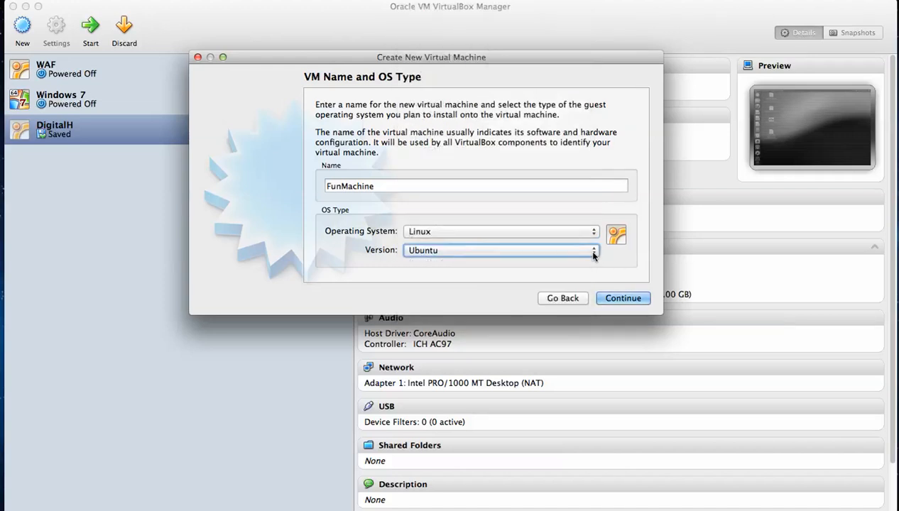
# Set the new machine's base memory size to 2048 MB.
pyautogui.click(622, 298)
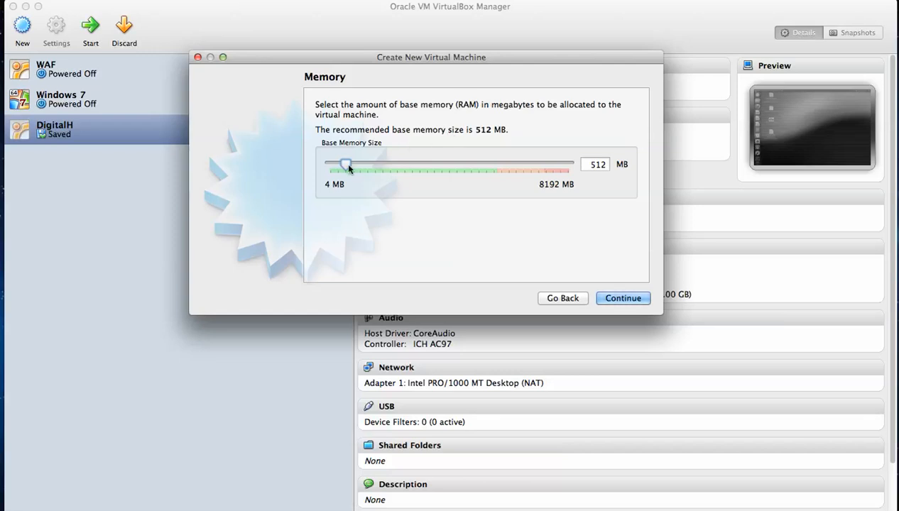
pyautogui.moveTo(346, 168); pyautogui.dragTo(390, 172)
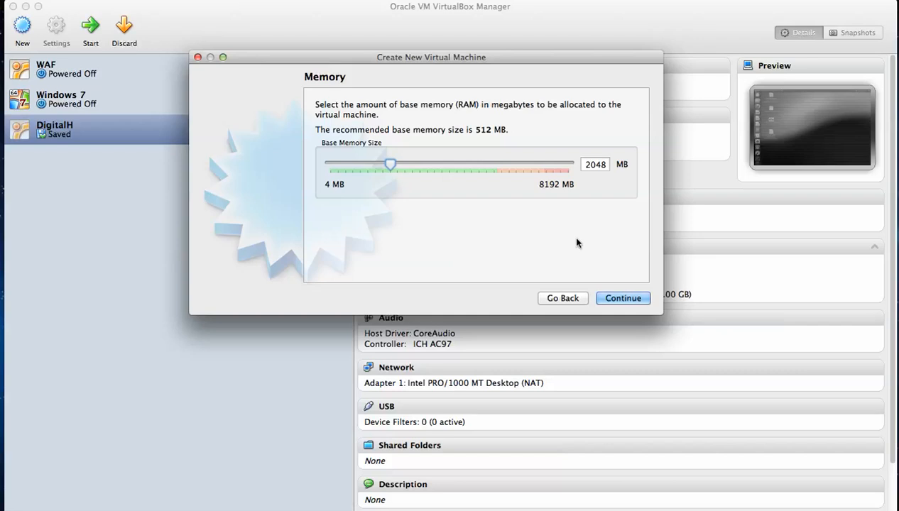
pyautogui.click(614, 301)
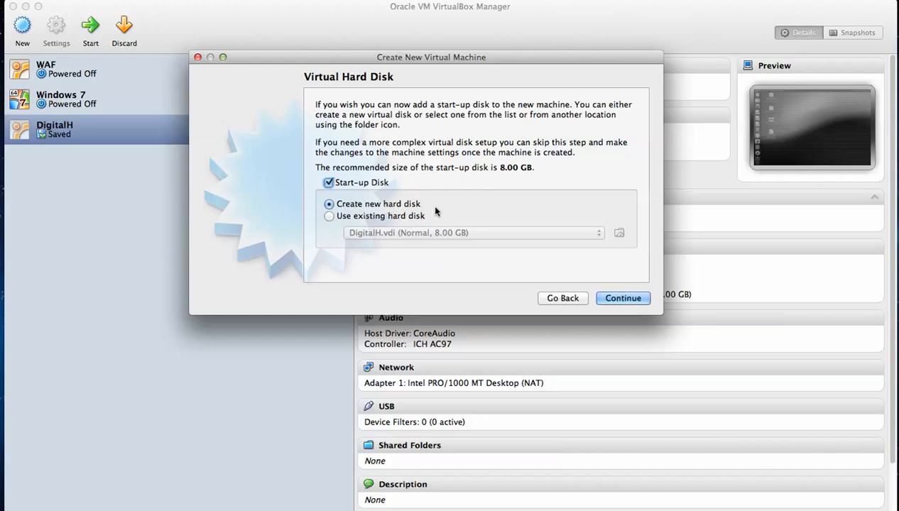
# Use the existing hard disk DigitalH.vdi from the AFF603 folder as the start-up disk and create the virtual machine.
pyautogui.click(330, 216)
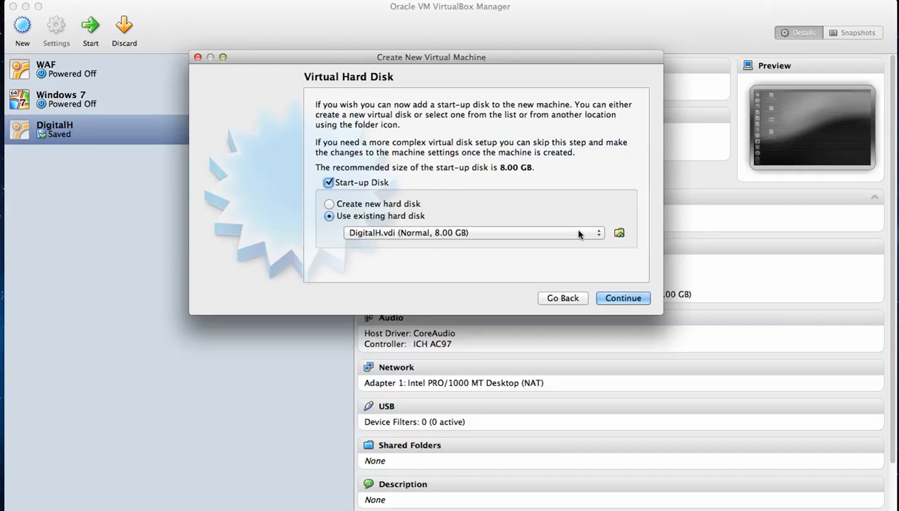
pyautogui.click(619, 234)
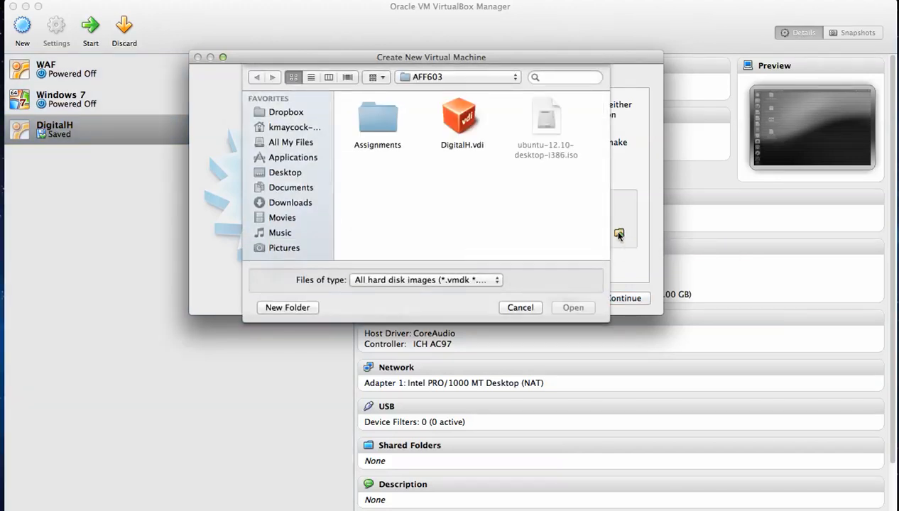
pyautogui.click(459, 128)
pyautogui.click(572, 315)
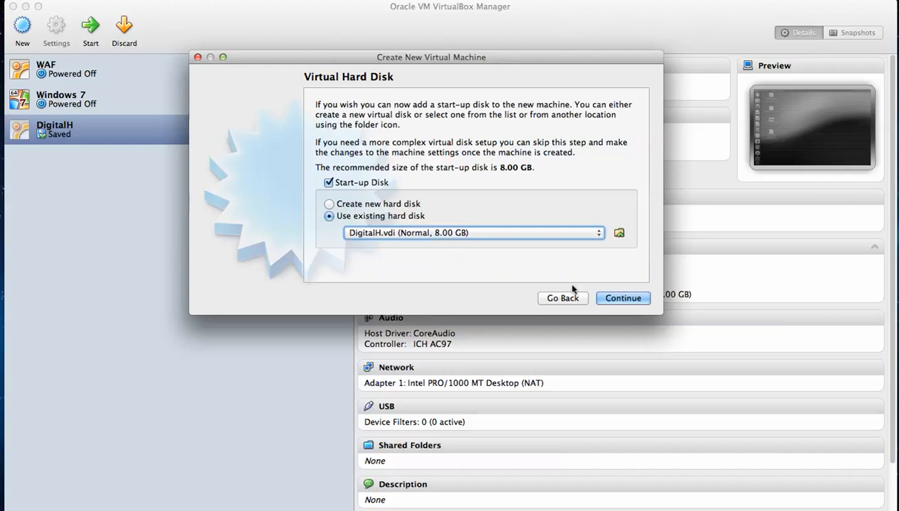
pyautogui.click(616, 299)
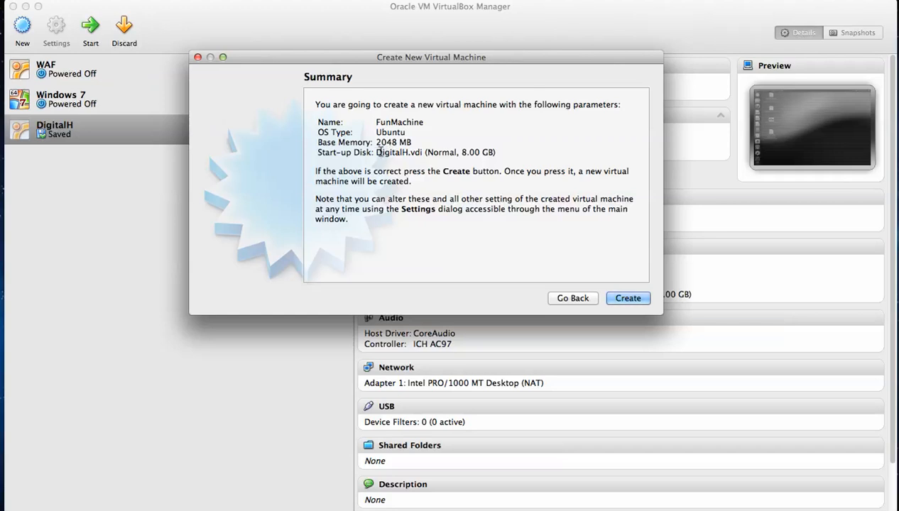
pyautogui.moveTo(376, 152); pyautogui.dragTo(422, 155)
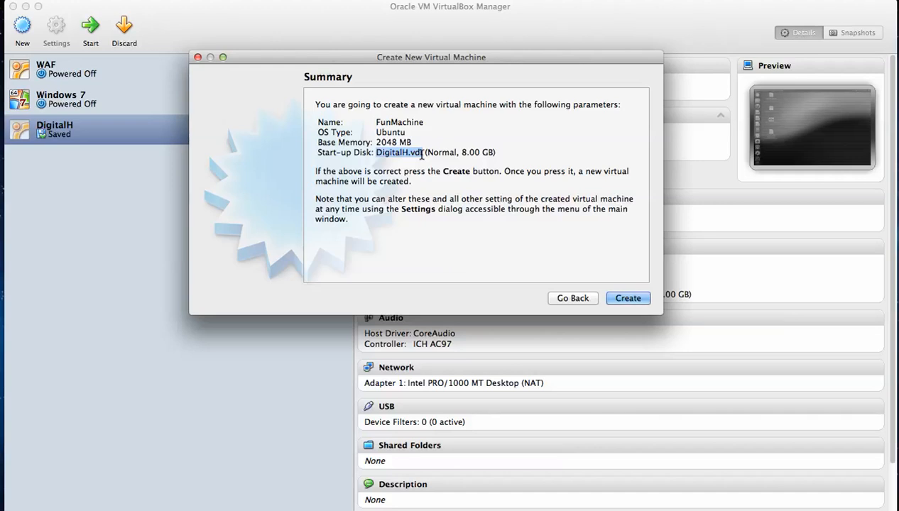
pyautogui.click(628, 299)
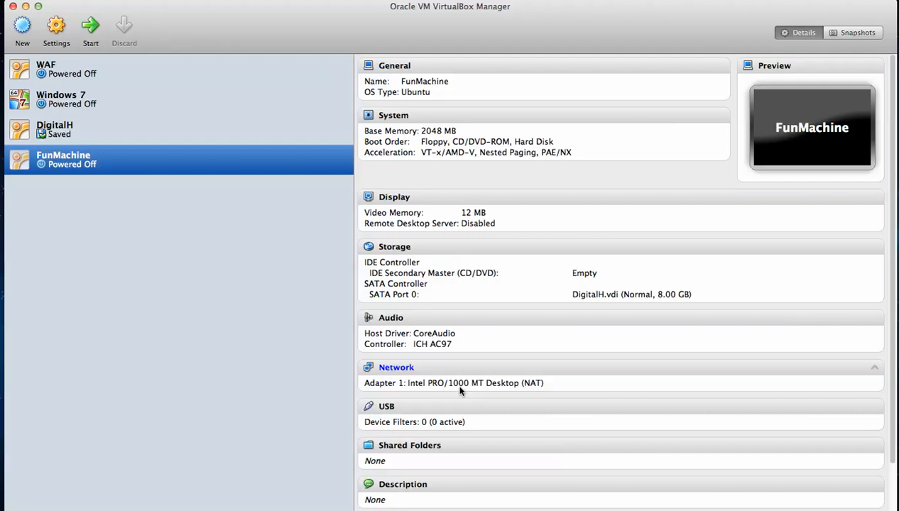
# Start the FunMachine virtual machine and move its window so that the whole guest screen fits.
pyautogui.scroll(-3, 466, 397)
pyautogui.scroll(3, 466, 396)
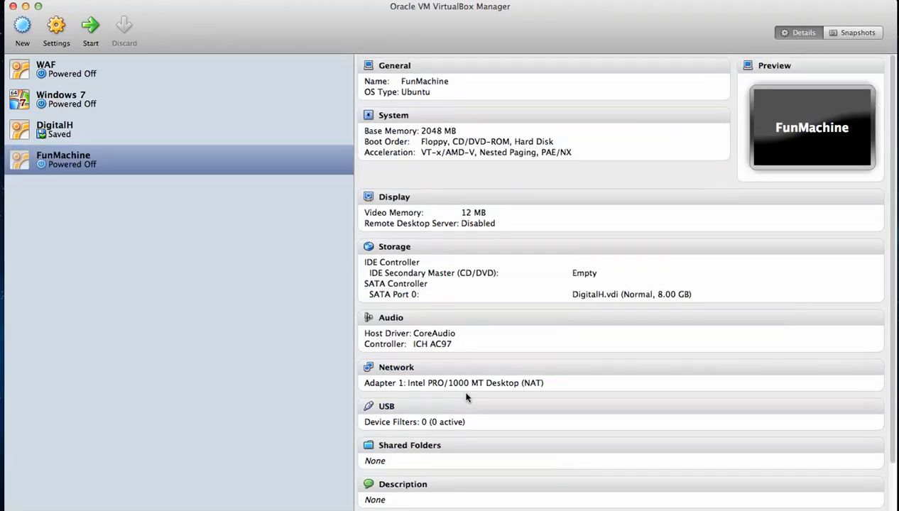
pyautogui.click(116, 168)
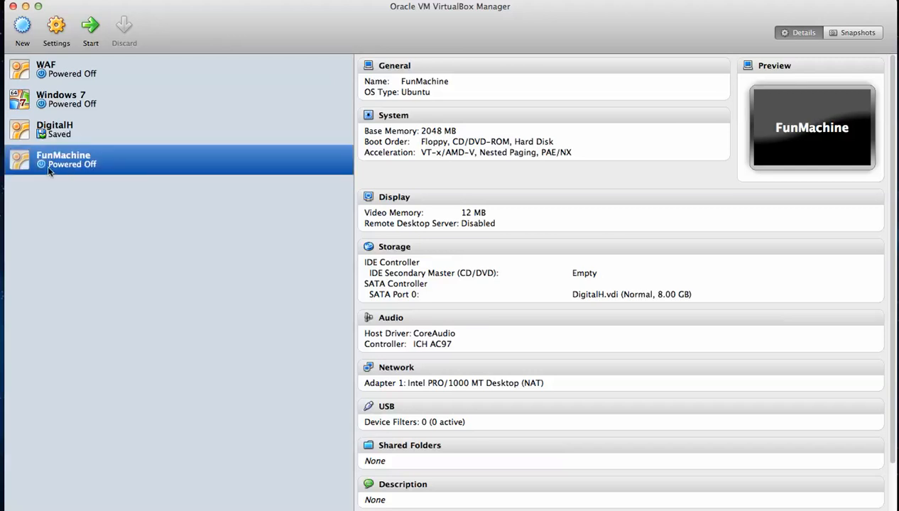
pyautogui.click(91, 26)
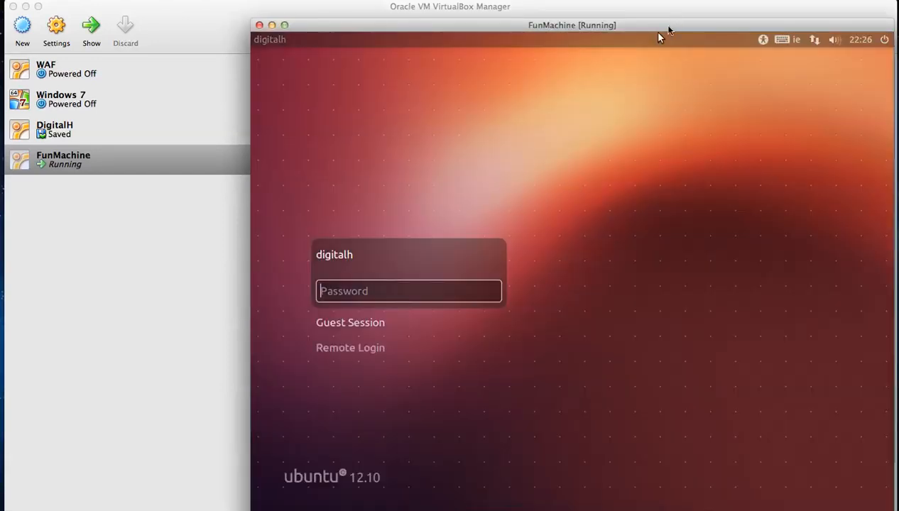
pyautogui.moveTo(668, 29); pyautogui.dragTo(557, 9)
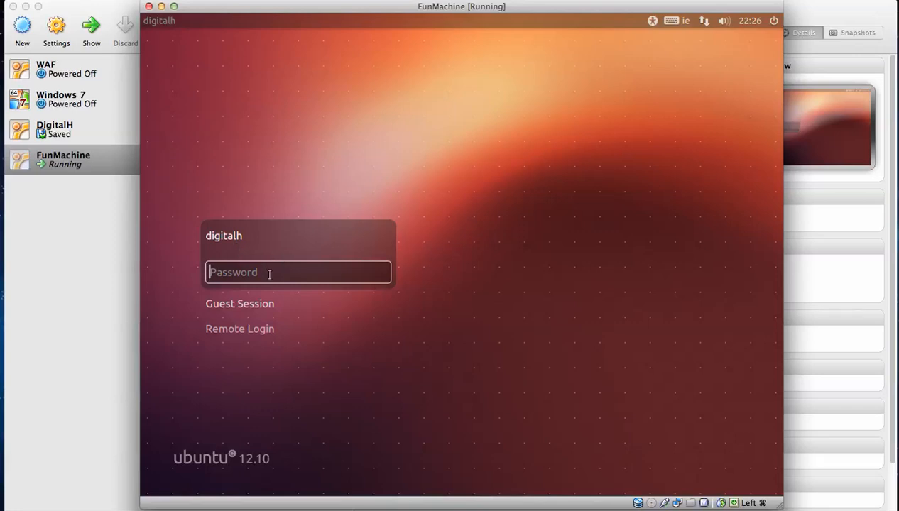
# Log in to the digitalh account in Ubuntu with the account password.
pyautogui.write('••••••••')
pyautogui.press('Return')
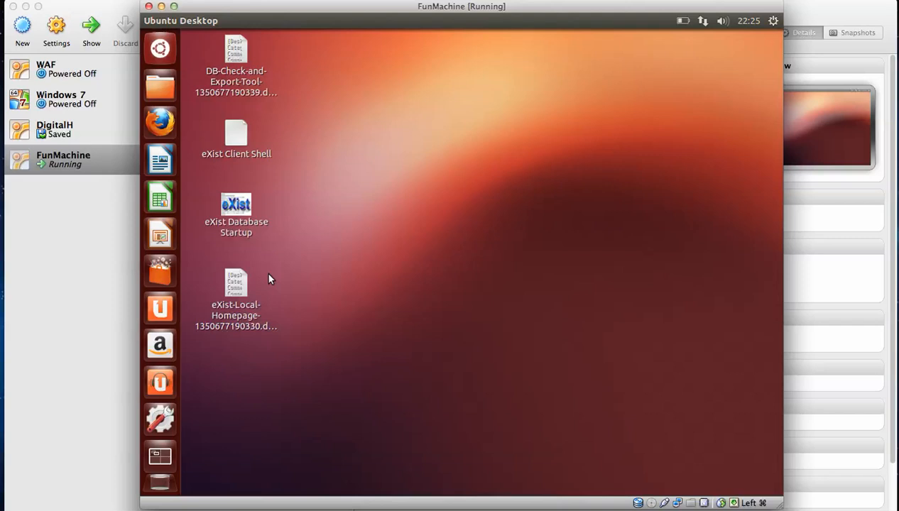
# Look at the applications in the Dash, close it and launch eXist Database Startup from the Ubuntu desktop.
pyautogui.click(160, 48)
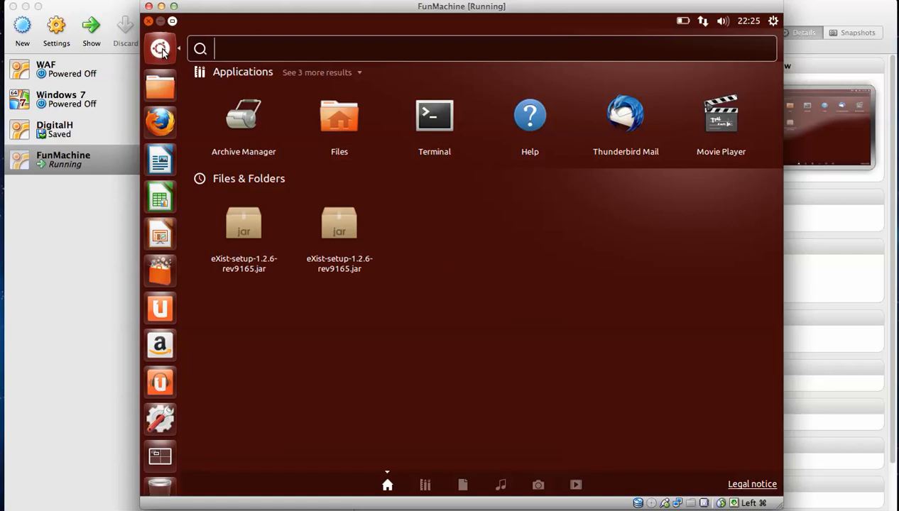
pyautogui.click(163, 47)
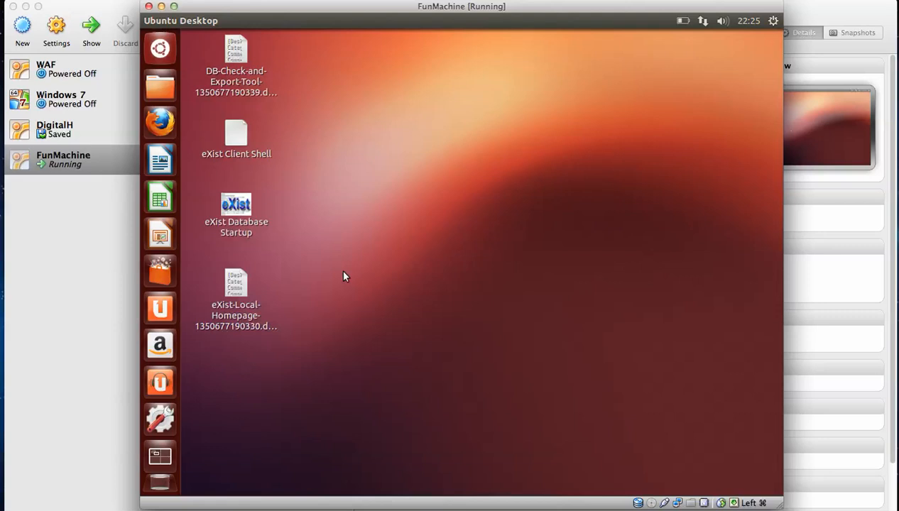
pyautogui.click(232, 204)
pyautogui.doubleClick(231, 205)
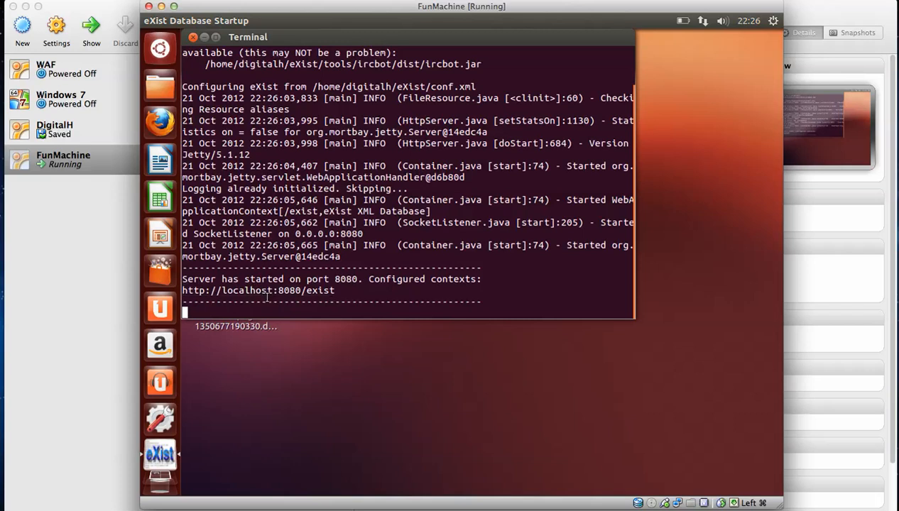
# Open Firefox in the Ubuntu guest, shift its window up slightly and load the eXist database page at localhost:8080/exist/.
pyautogui.click(161, 124)
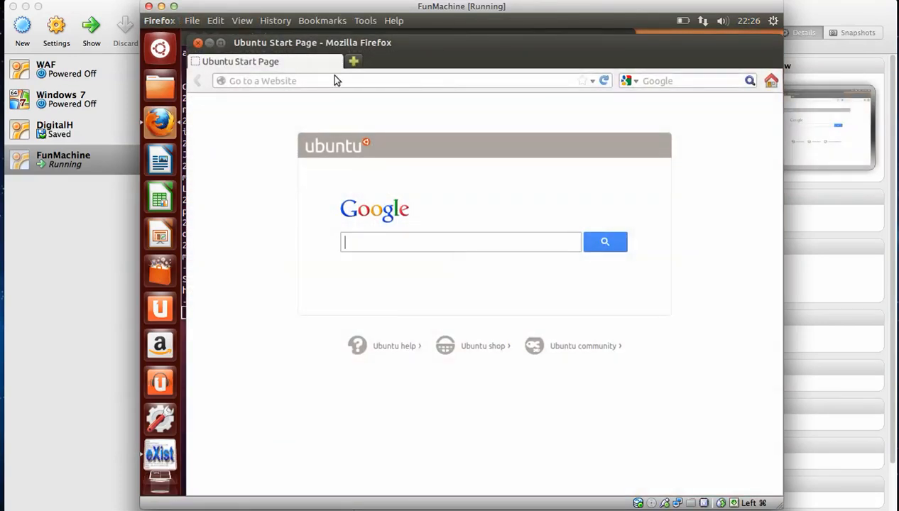
pyautogui.moveTo(431, 45); pyautogui.dragTo(426, 39)
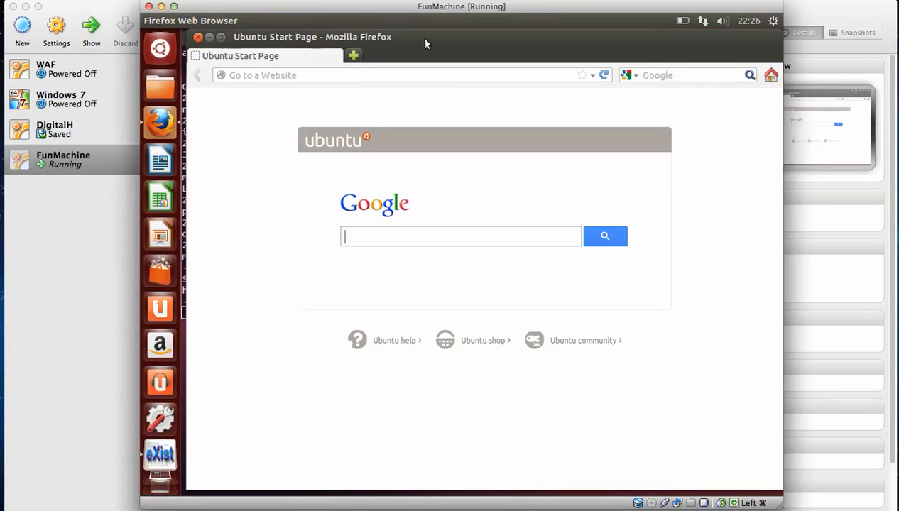
pyautogui.click(401, 72)
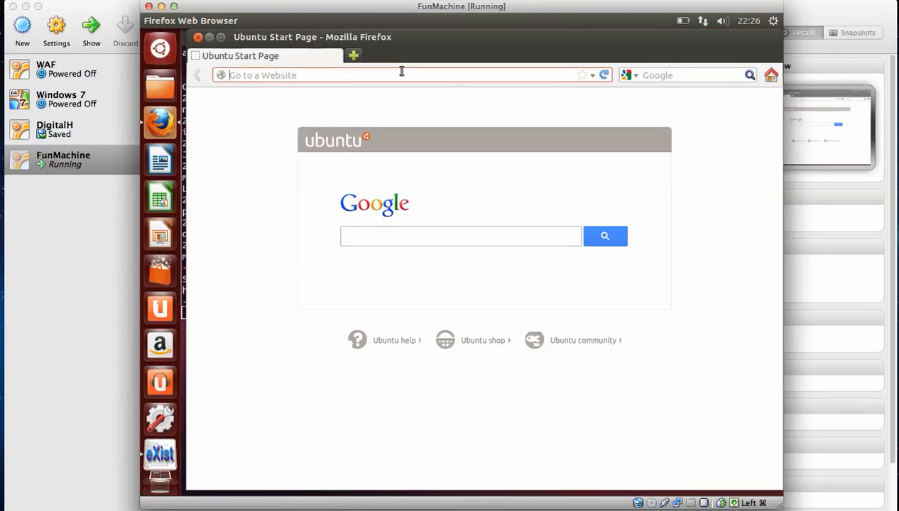
pyautogui.write('loc')
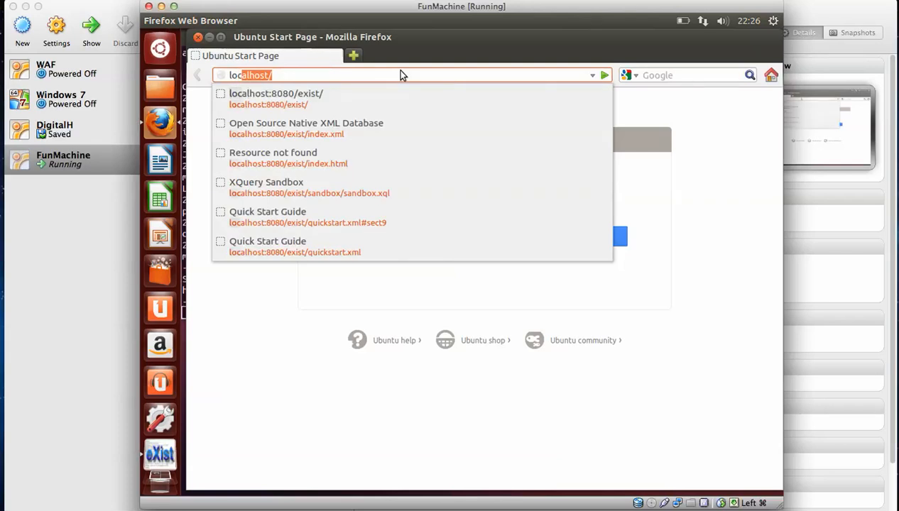
pyautogui.write('alhost')
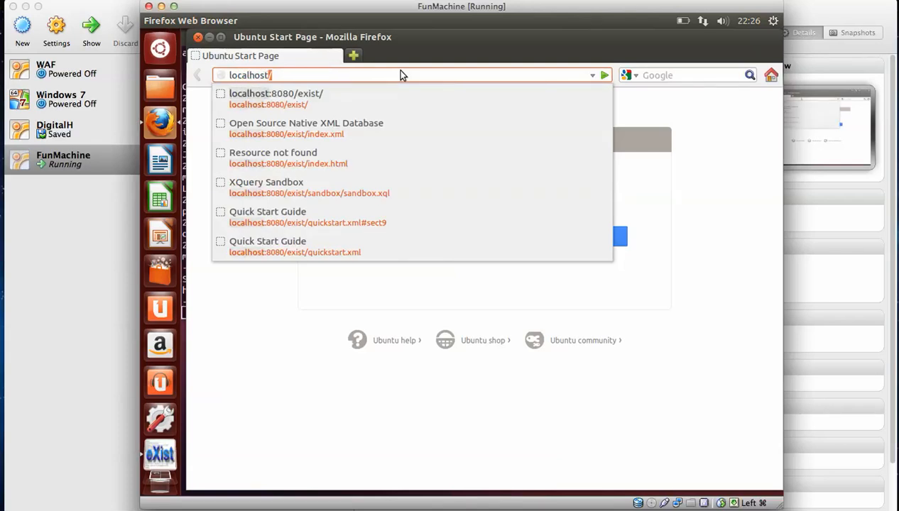
pyautogui.write(':8080')
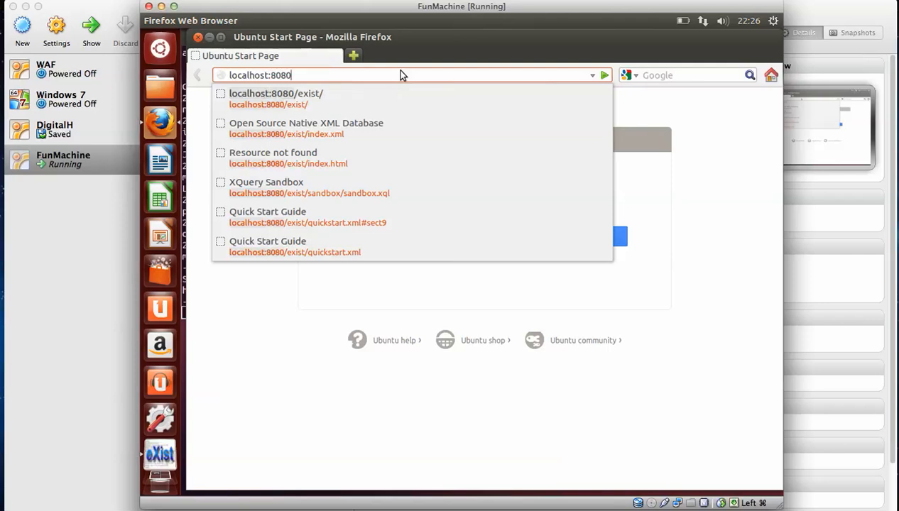
pyautogui.write('/exi')
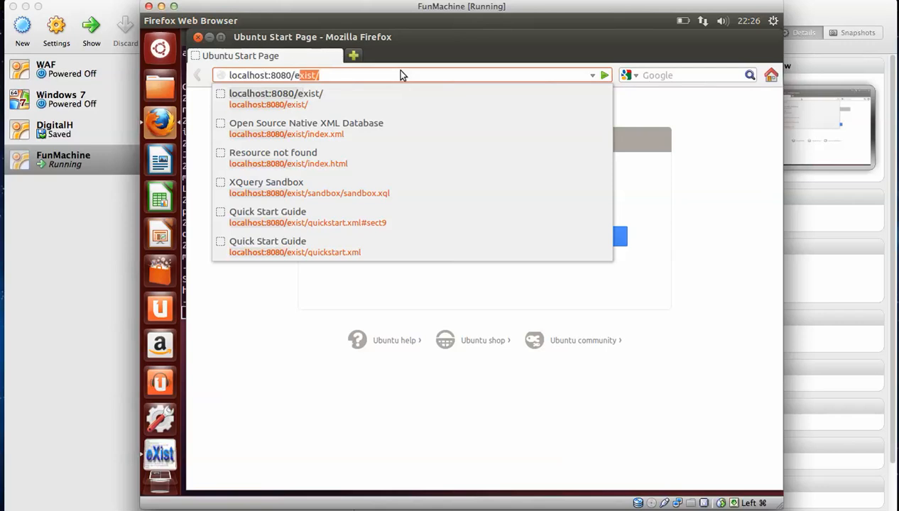
pyautogui.write('st/')
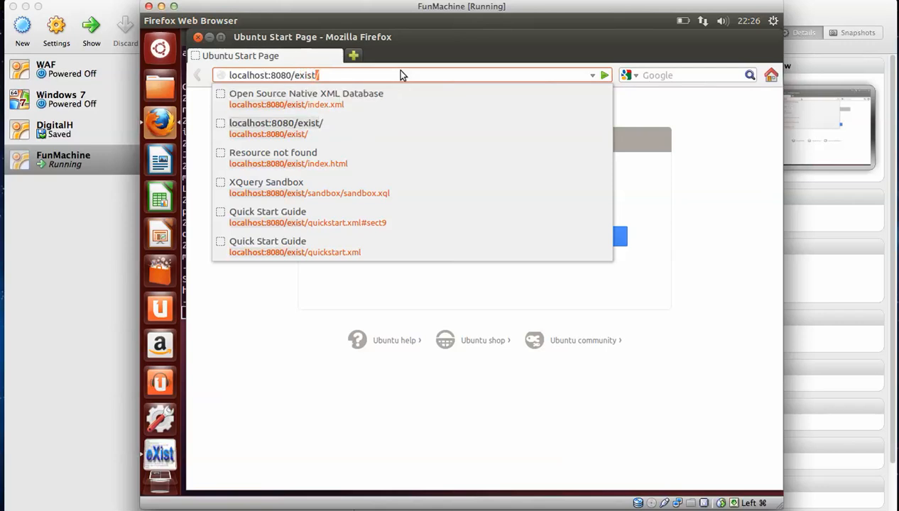
pyautogui.press('Return')
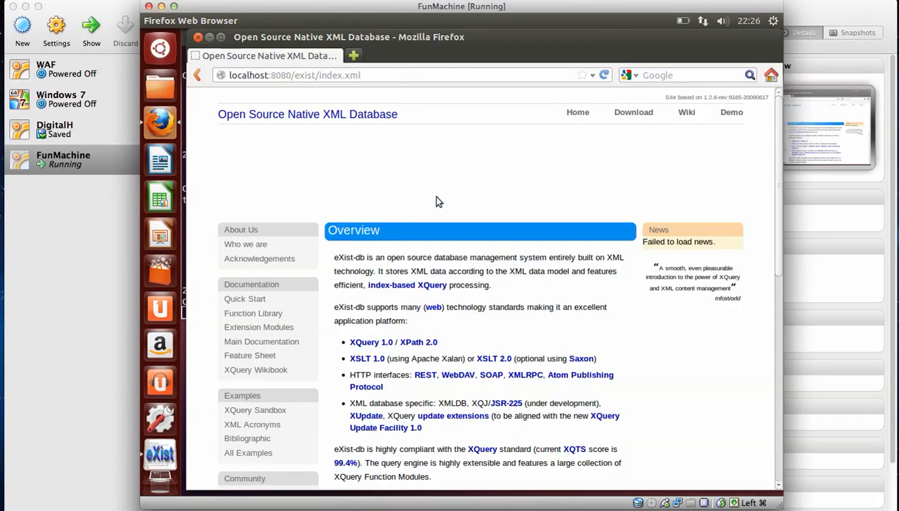
pyautogui.scroll(-5, 777, 234)
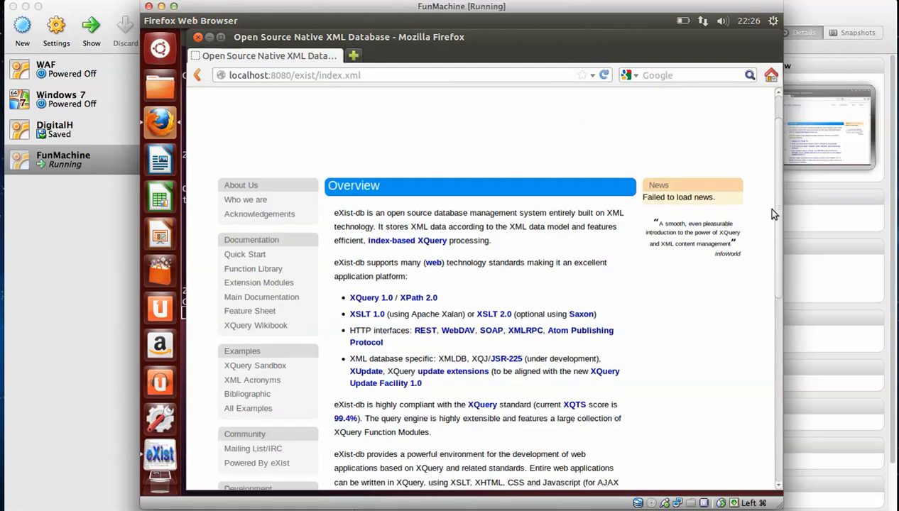
pyautogui.scroll(3, 776, 248)
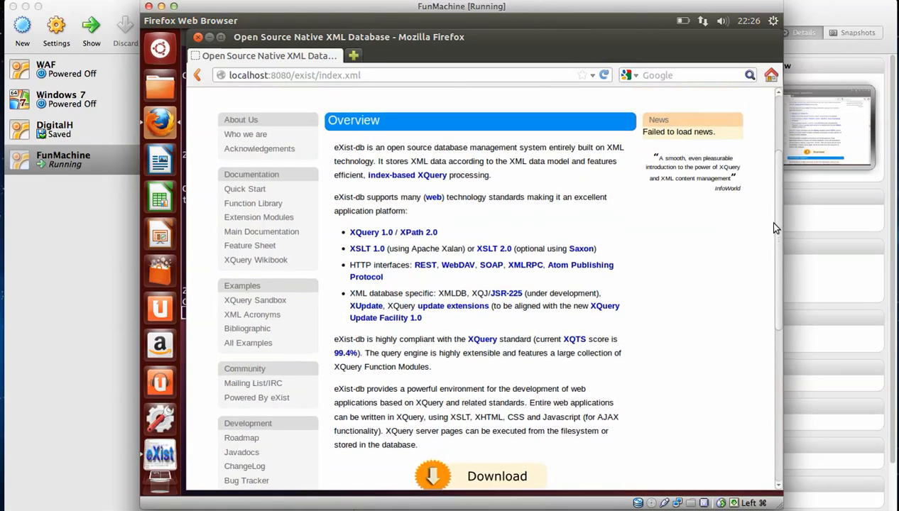
pyautogui.scroll(3, 776, 186)
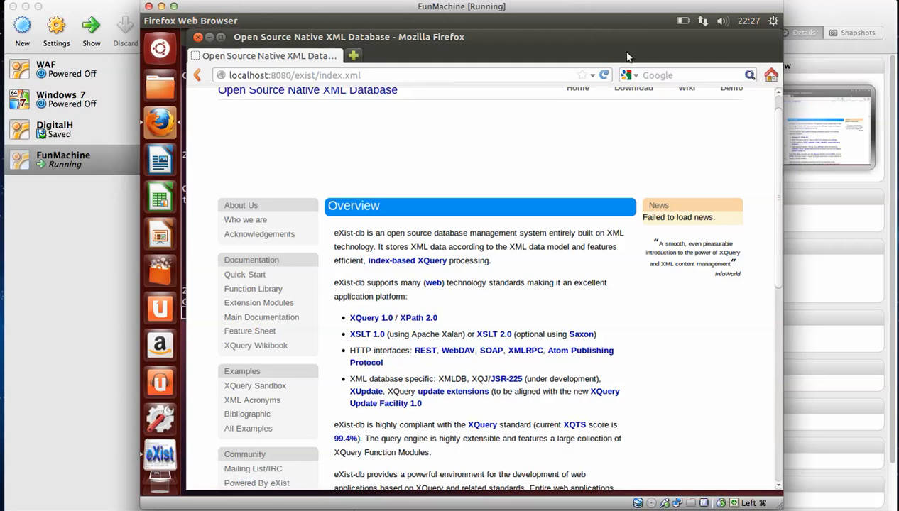
pyautogui.moveTo(598, 19)
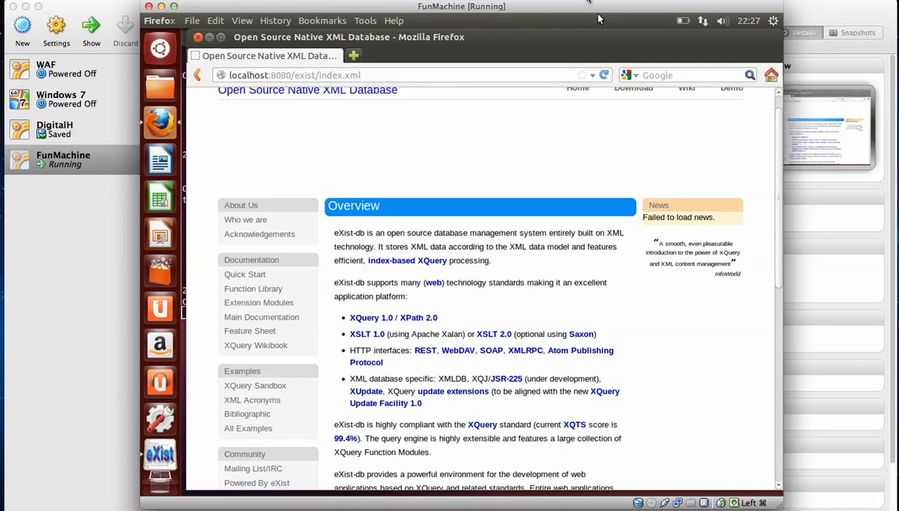
pyautogui.click(589, 1)
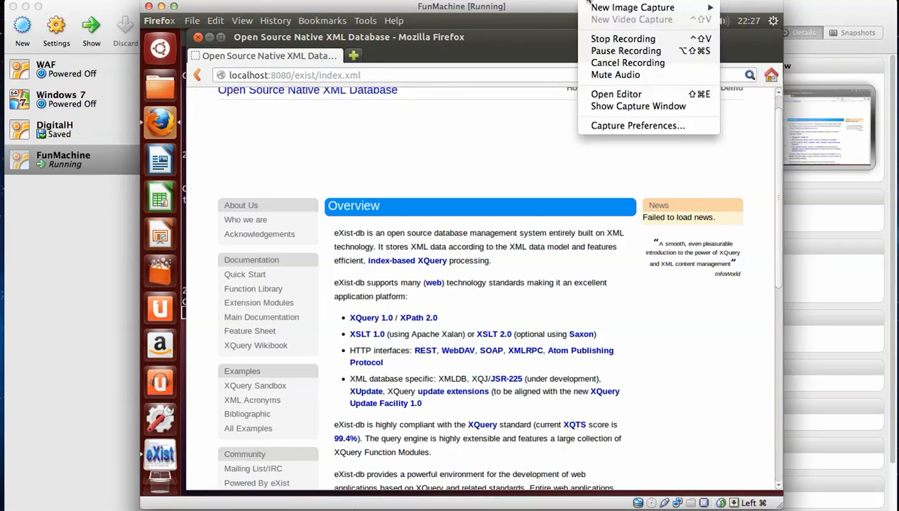